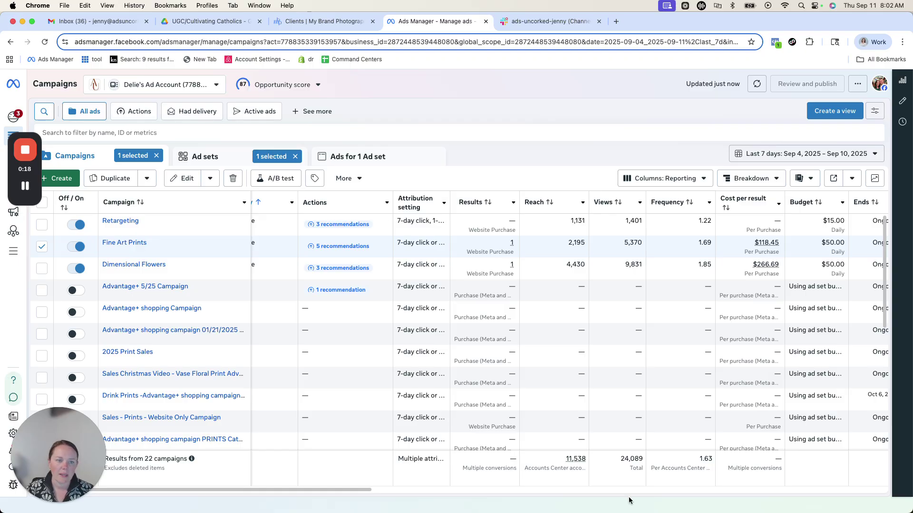
# - Deselect the Fine Art Prints campaign in the campaigns table
pyautogui.moveTo(347, 490); pyautogui.dragTo(354, 488)
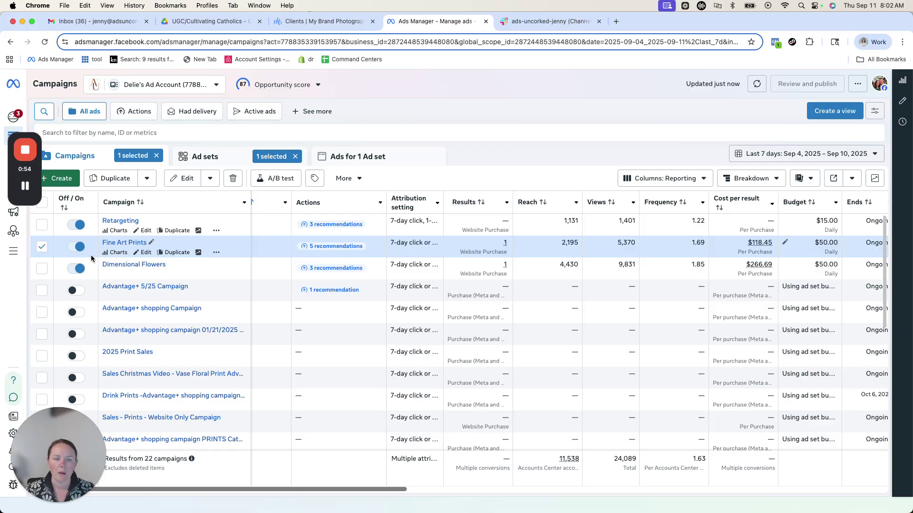
pyautogui.click(42, 248)
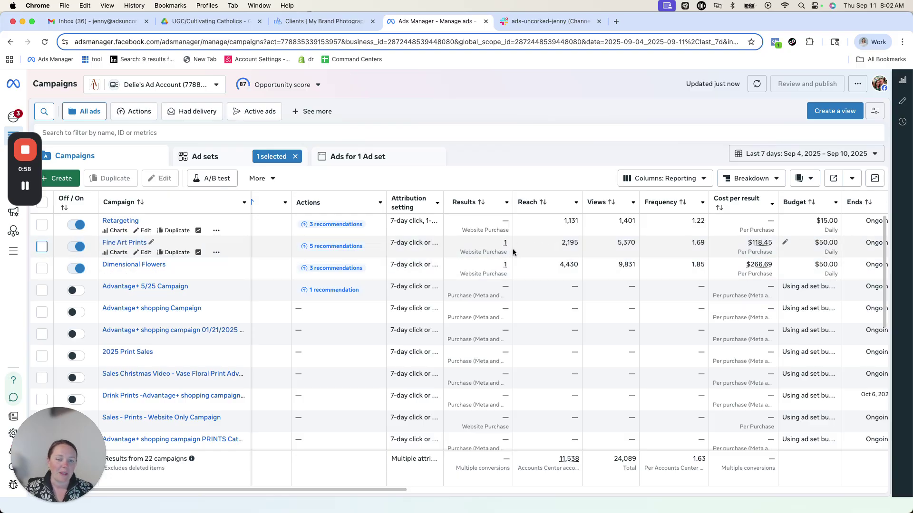
pyautogui.moveTo(499, 265)
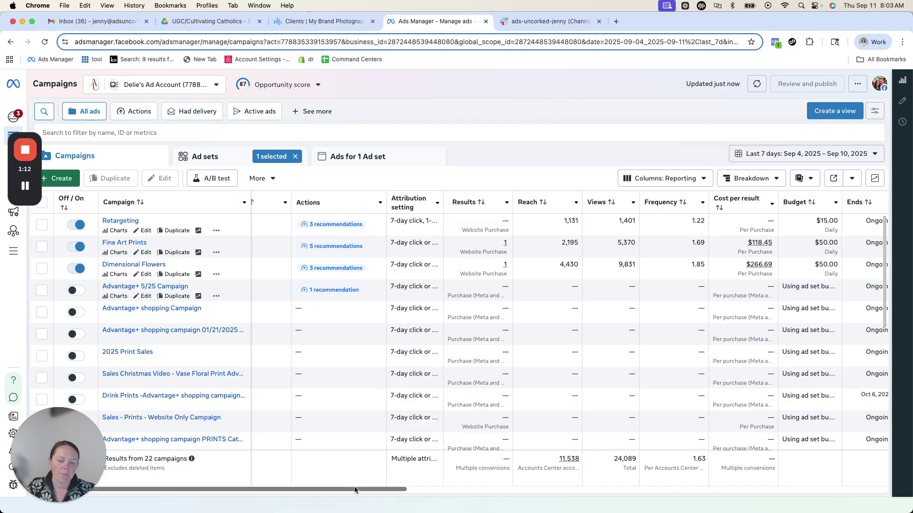
# - Compare the three active campaigns' last-7-day metrics, from reach and budget through clicks, adds to cart, ROAS, purchases and AOV
pyautogui.moveTo(354, 487); pyautogui.dragTo(379, 487)
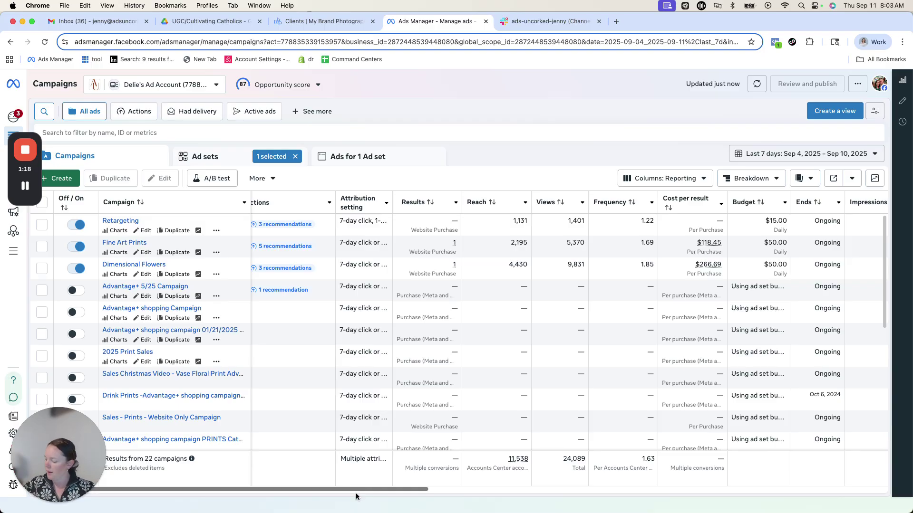
pyautogui.moveTo(358, 487); pyautogui.dragTo(612, 487)
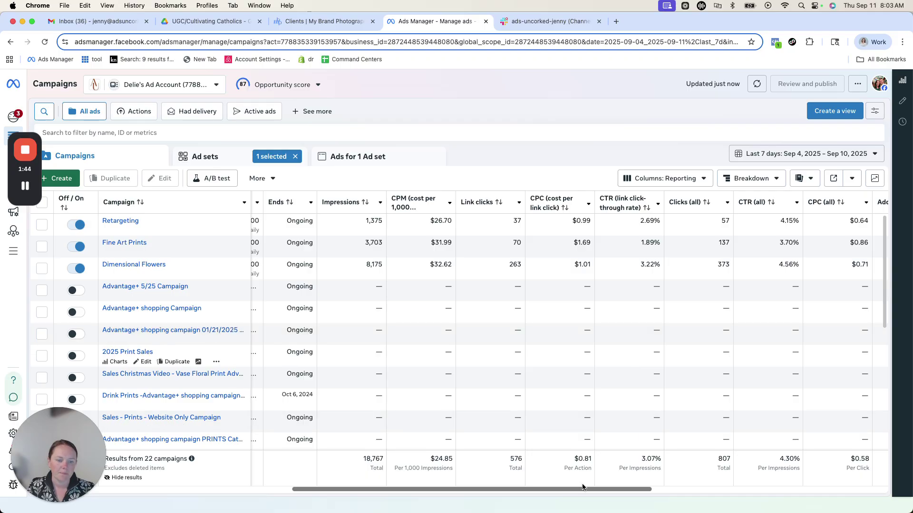
pyautogui.moveTo(581, 487); pyautogui.dragTo(685, 477)
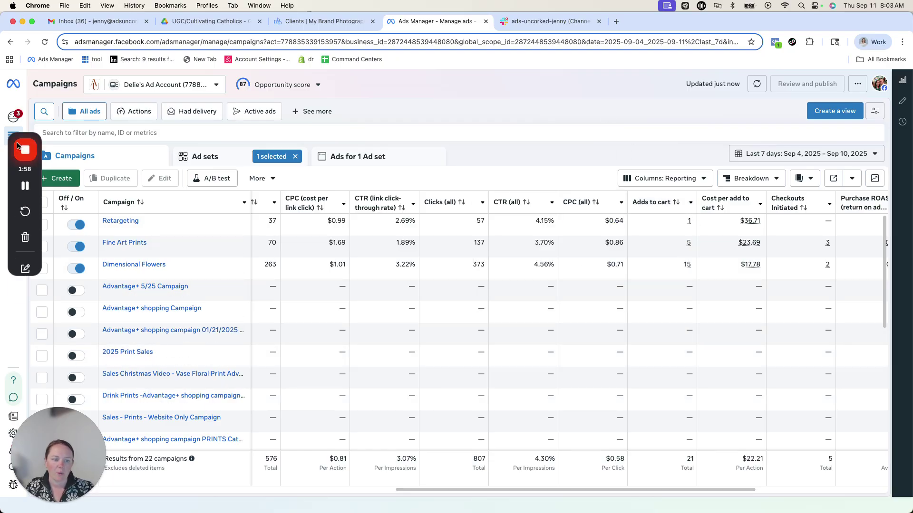
pyautogui.click(25, 183)
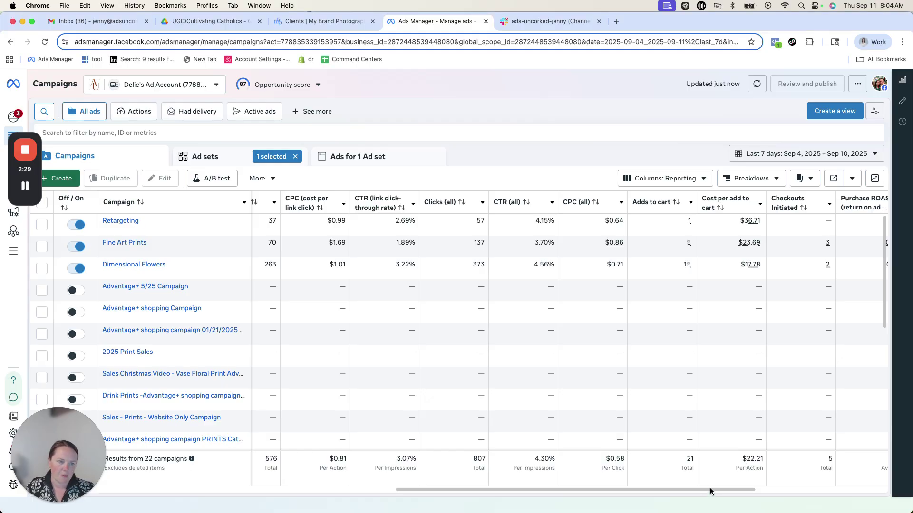
pyautogui.moveTo(709, 490); pyautogui.dragTo(734, 488)
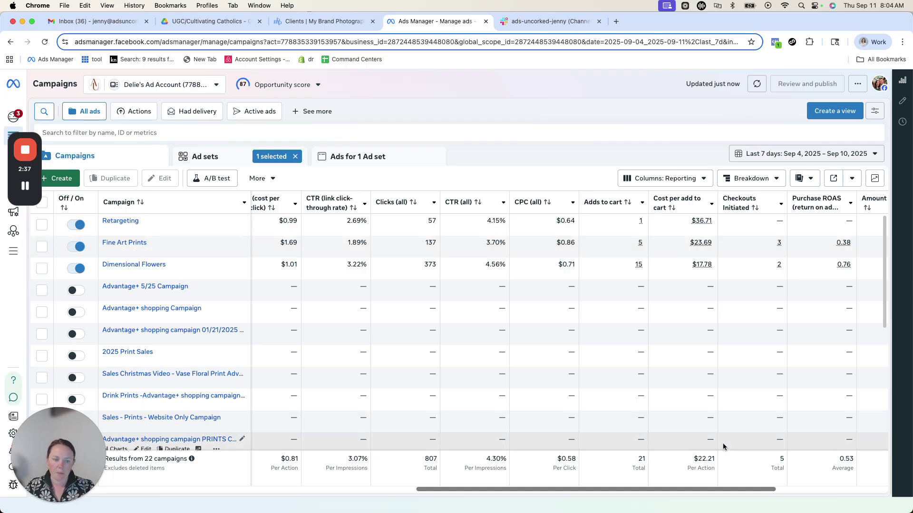
pyautogui.moveTo(723, 487); pyautogui.dragTo(749, 489)
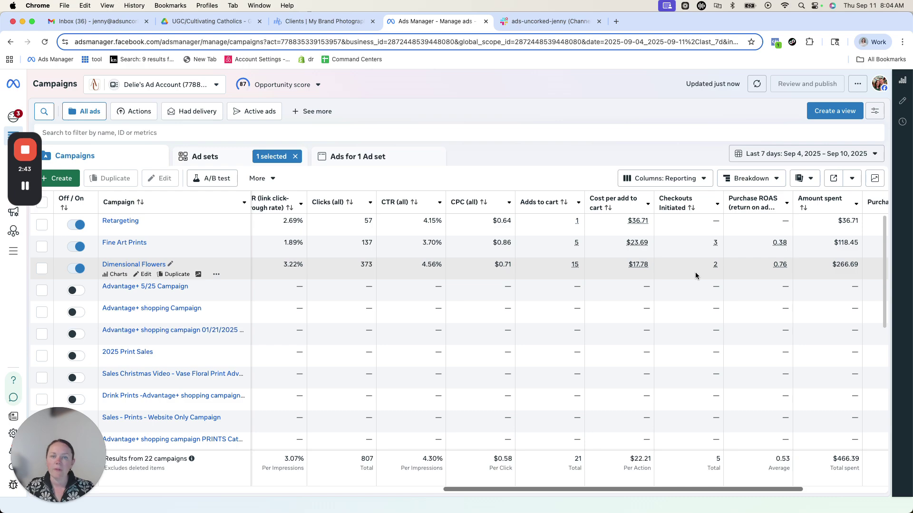
pyautogui.moveTo(694, 490); pyautogui.dragTo(738, 491)
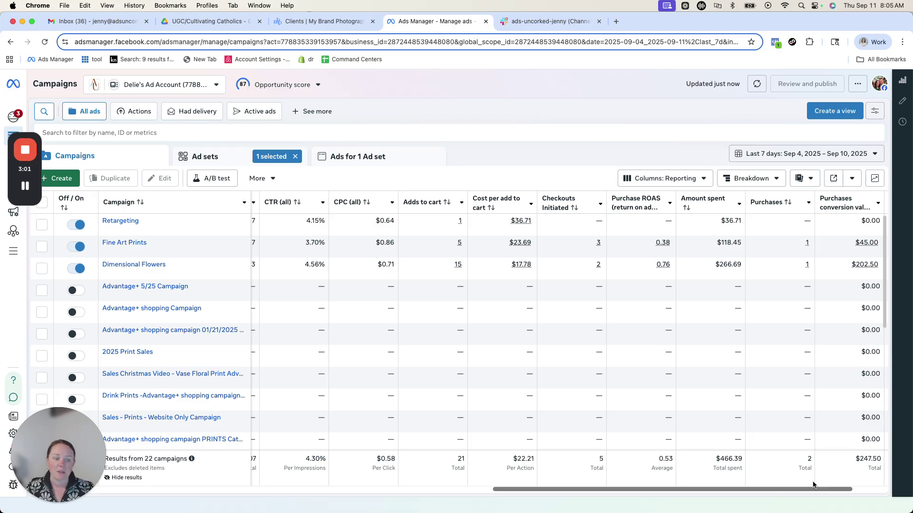
pyautogui.moveTo(814, 490); pyautogui.dragTo(827, 489)
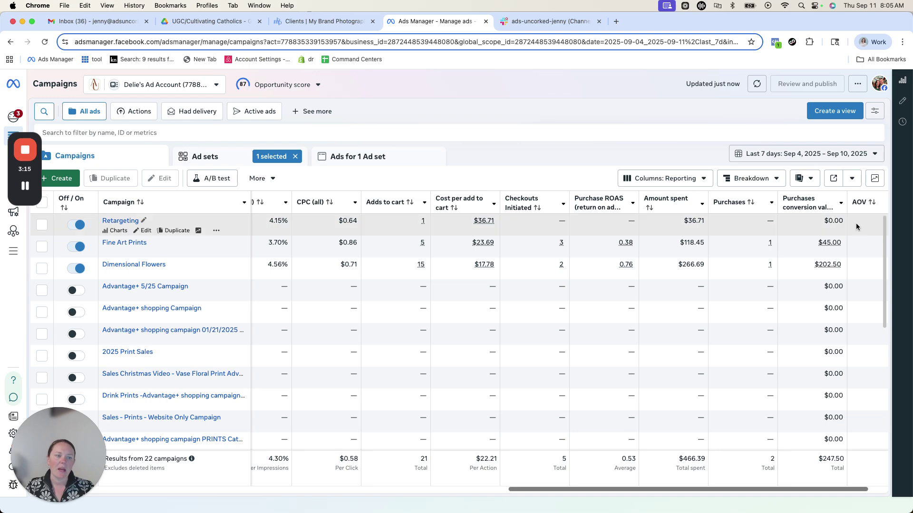
pyautogui.moveTo(807, 487); pyautogui.dragTo(816, 486)
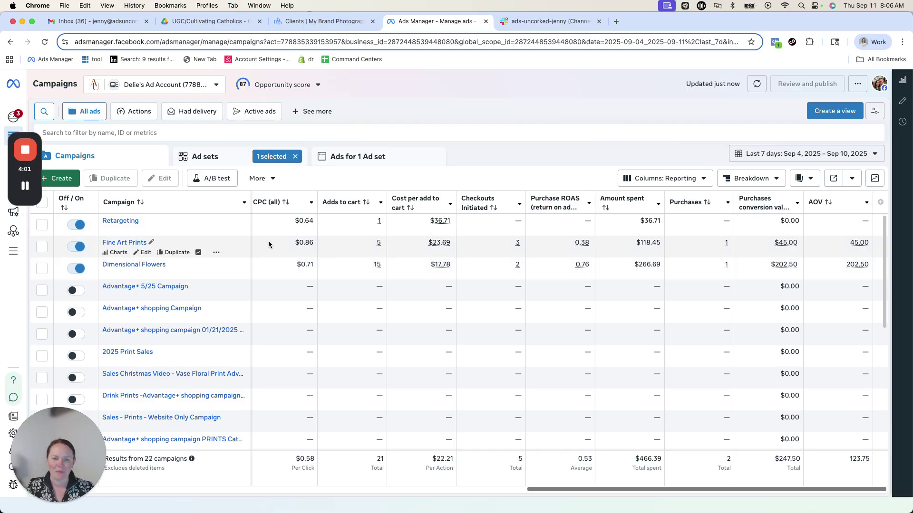
# - Open the Dimensional Flowers campaign's Advantage+ ad set and check the purchase ROAS of its ads
pyautogui.click(136, 264)
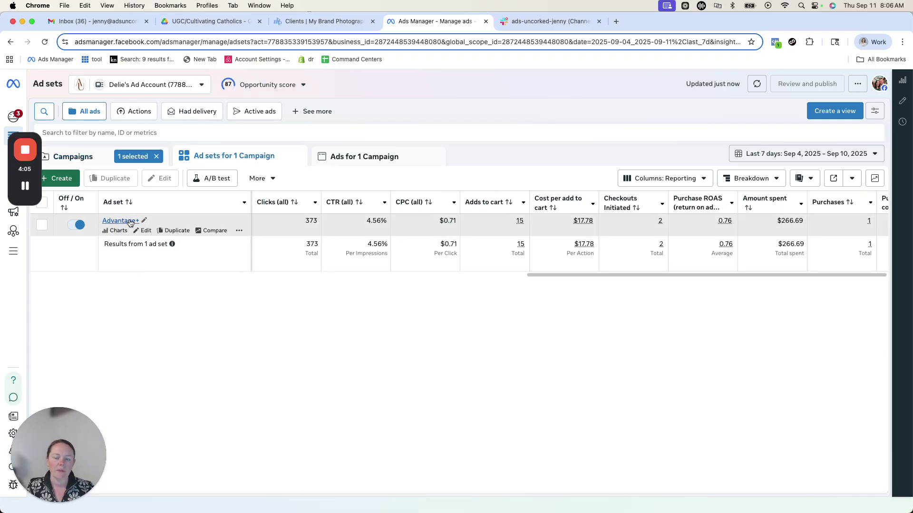
pyautogui.click(129, 221)
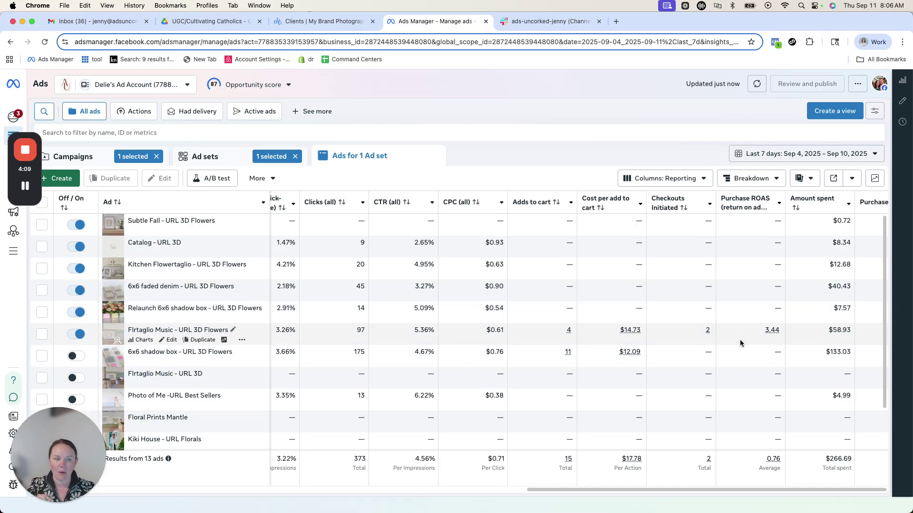
pyautogui.moveTo(774, 326)
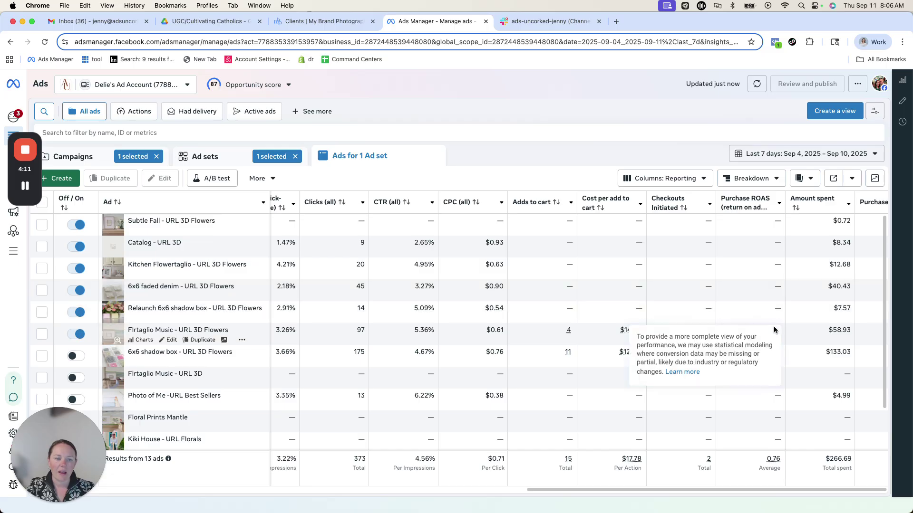
# - Select the Flrtaglio Music - URL 3D Flowers ad, preview its creative and review its metrics through AOV
pyautogui.click(42, 334)
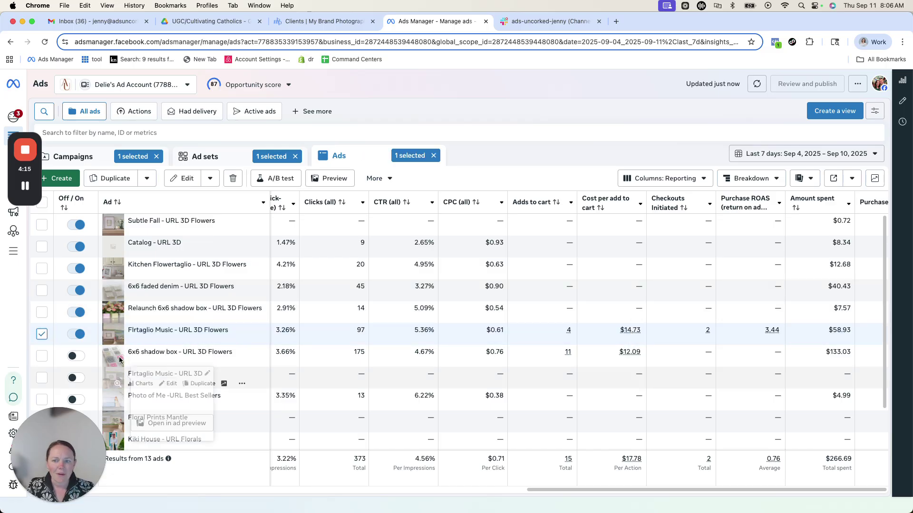
pyautogui.moveTo(121, 331)
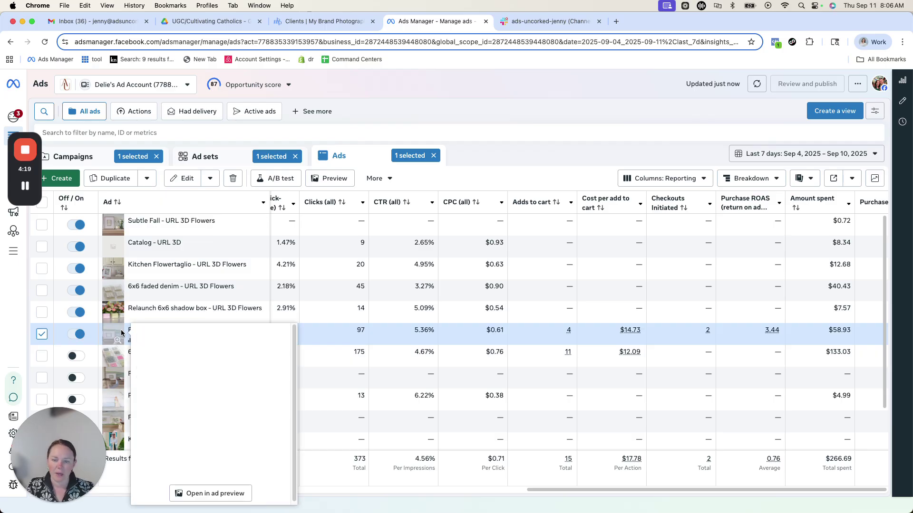
pyautogui.moveTo(787, 495); pyautogui.dragTo(496, 497)
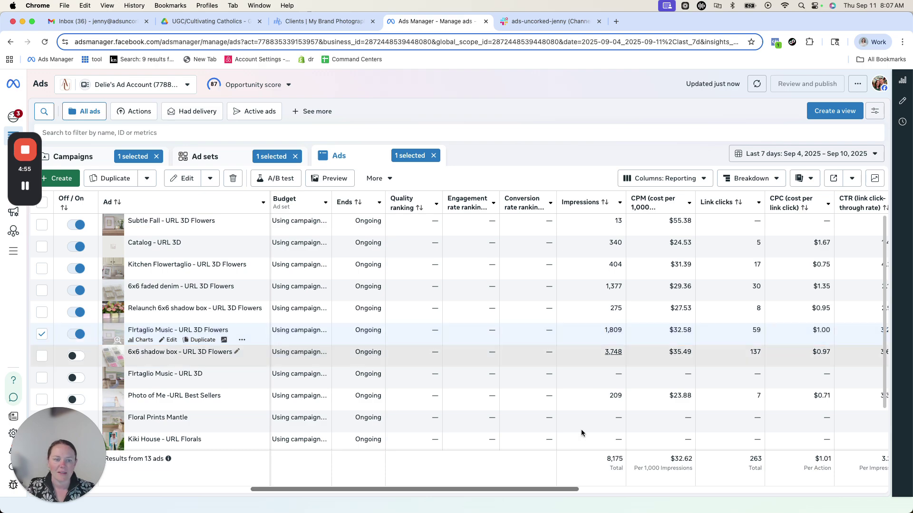
pyautogui.moveTo(506, 489); pyautogui.dragTo(673, 490)
pyautogui.hscroll(6, 794, 481)
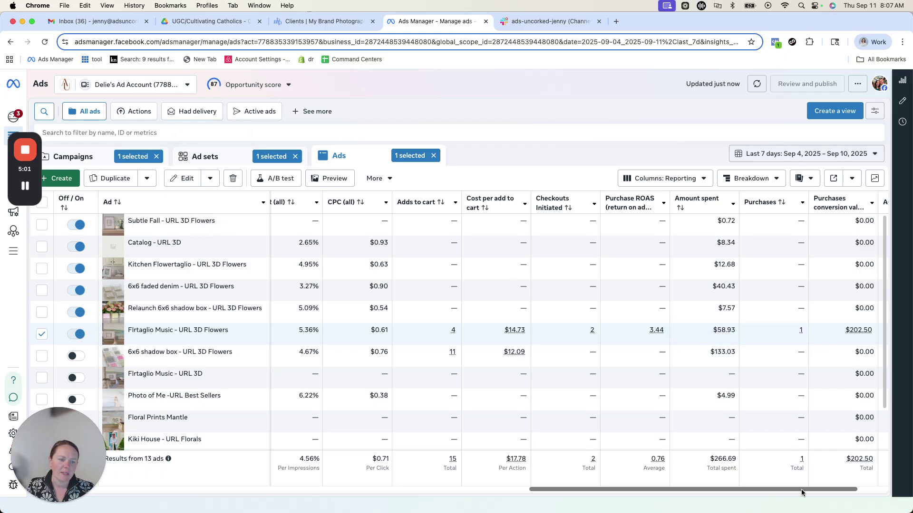
pyautogui.hscroll(3, 786, 486)
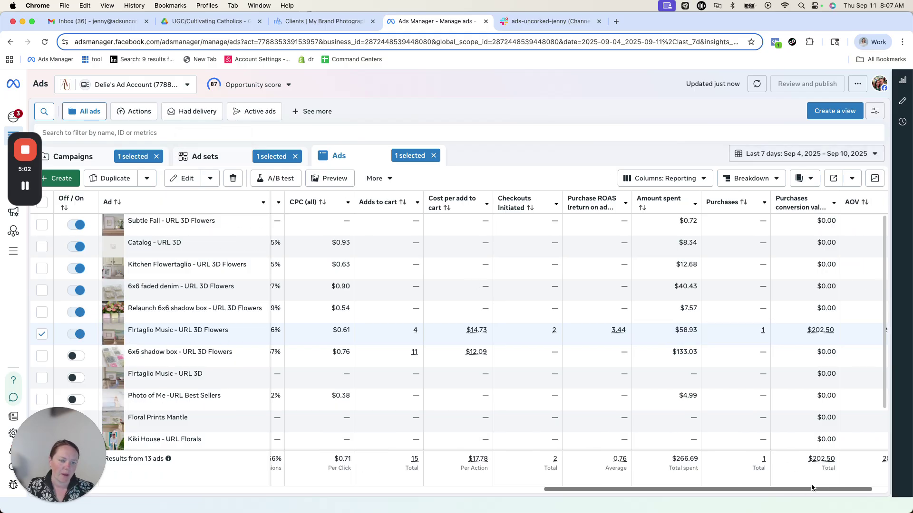
# - Try to add the Average purchases conversion value metric to the Reporting column preset
pyautogui.click(668, 179)
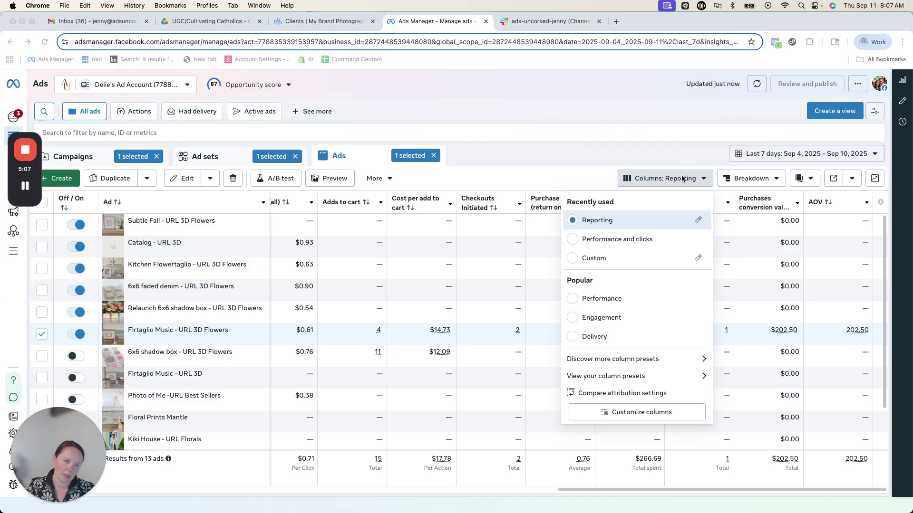
pyautogui.click(679, 180)
pyautogui.click(651, 183)
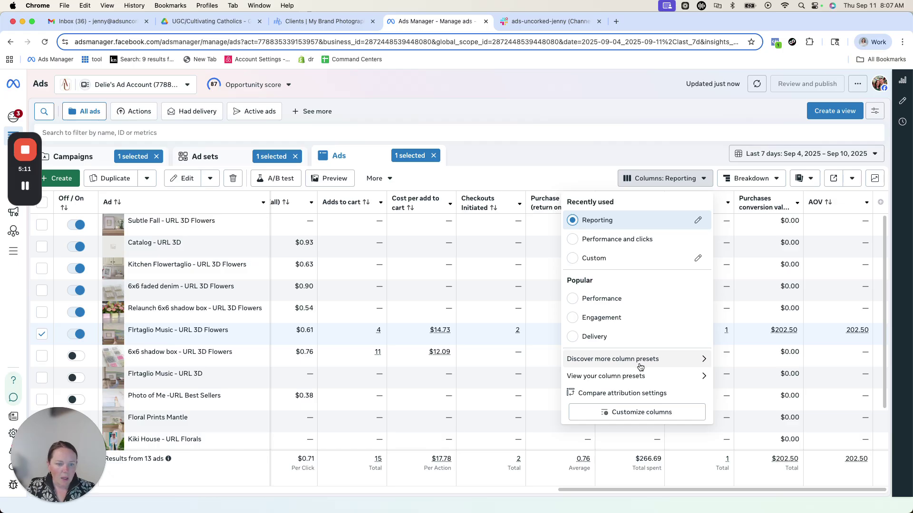
pyautogui.click(635, 413)
pyautogui.click(293, 148)
pyautogui.write('average')
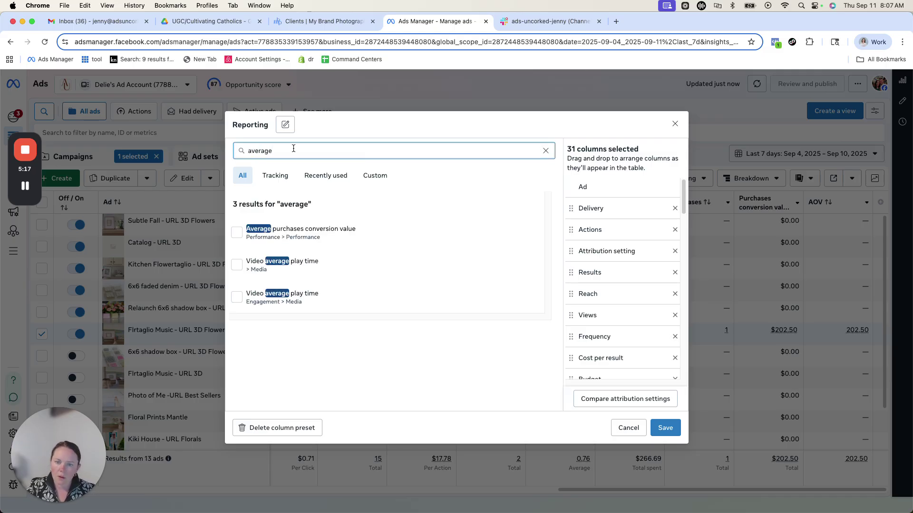
pyautogui.click(236, 232)
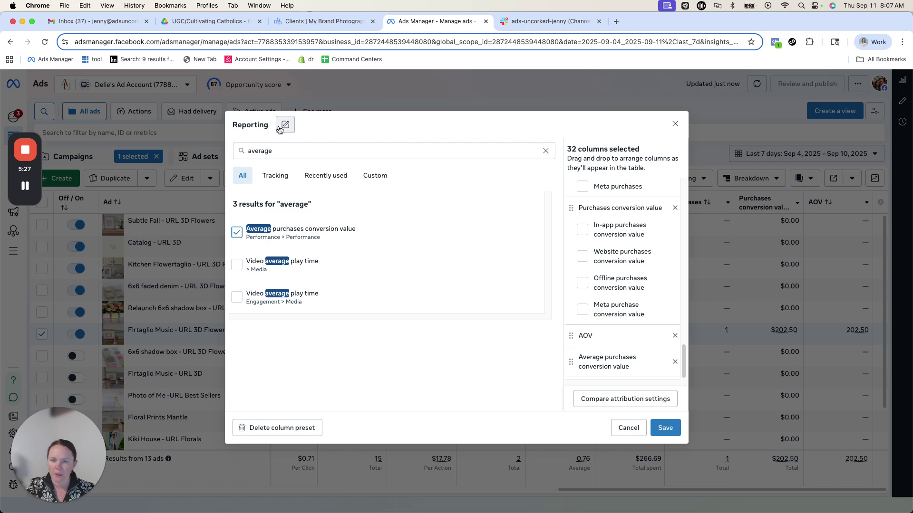
pyautogui.click(674, 125)
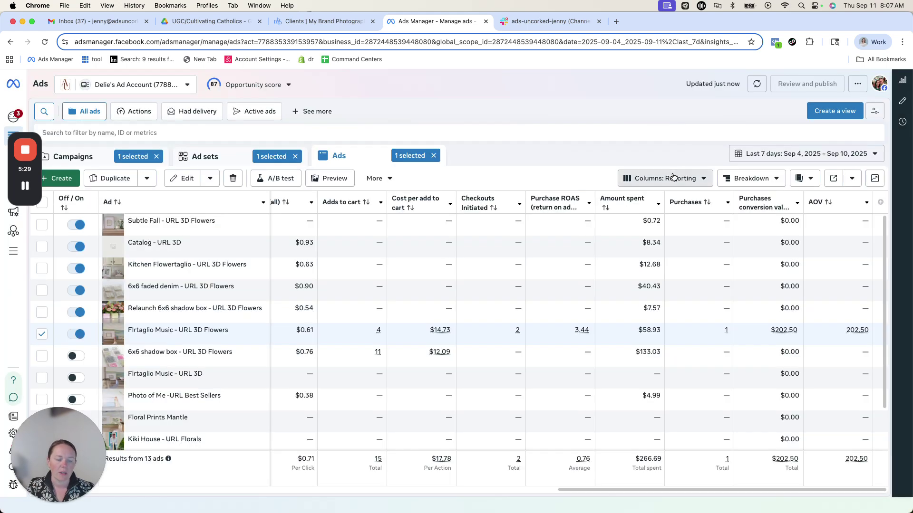
# - Check the list of saved column presets for the ads table
pyautogui.click(673, 177)
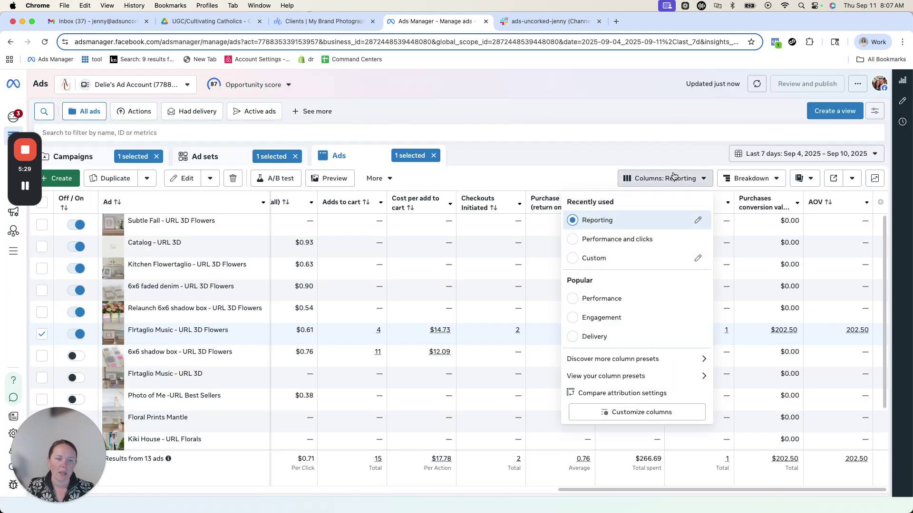
pyautogui.click(656, 377)
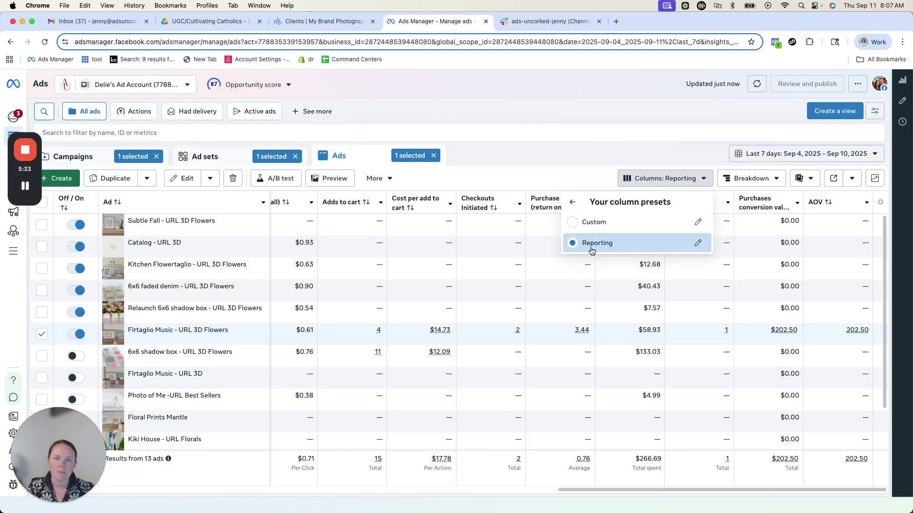
pyautogui.click(613, 96)
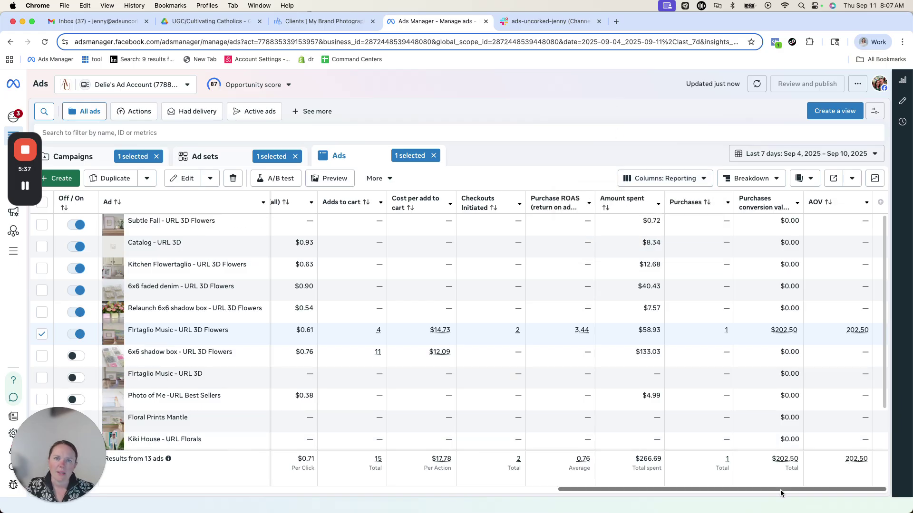
# - Edit the Reporting column preset and search its metrics for "add to cart"
pyautogui.moveTo(808, 488); pyautogui.dragTo(762, 490)
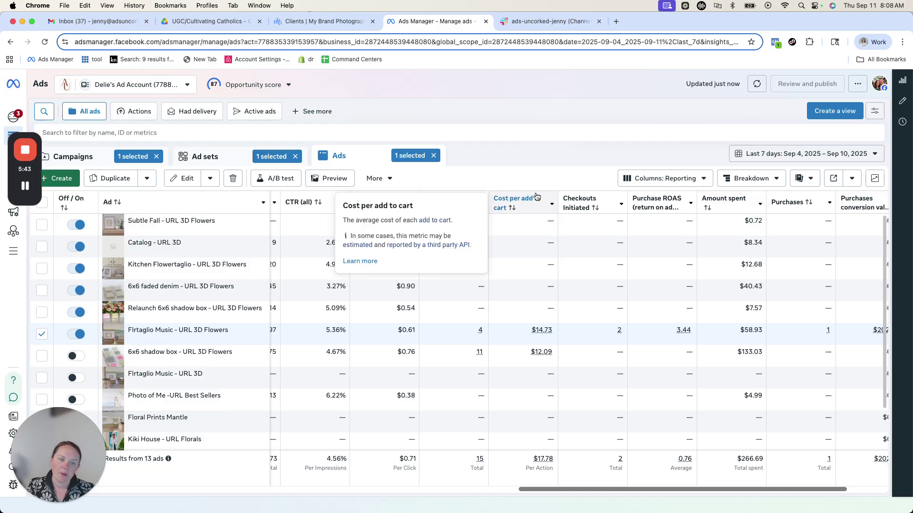
pyautogui.click(699, 179)
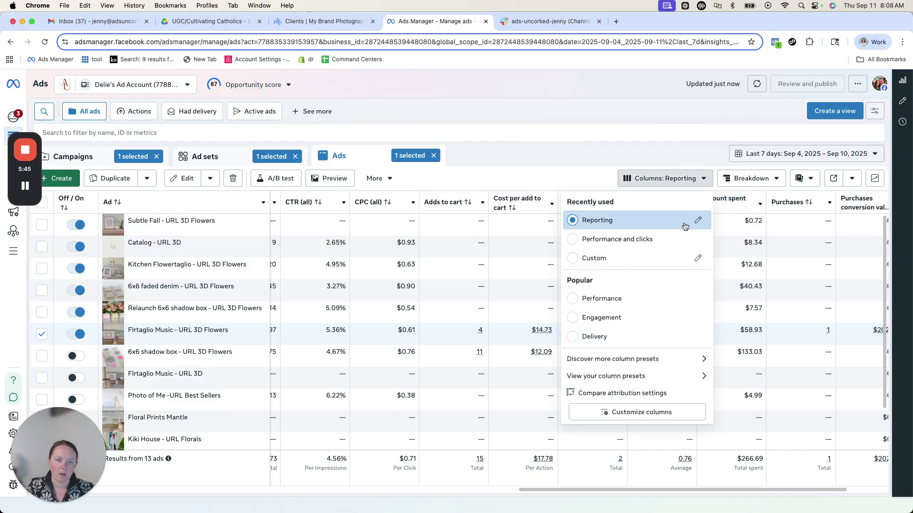
pyautogui.click(698, 222)
pyautogui.click(433, 152)
pyautogui.write('add to cart')
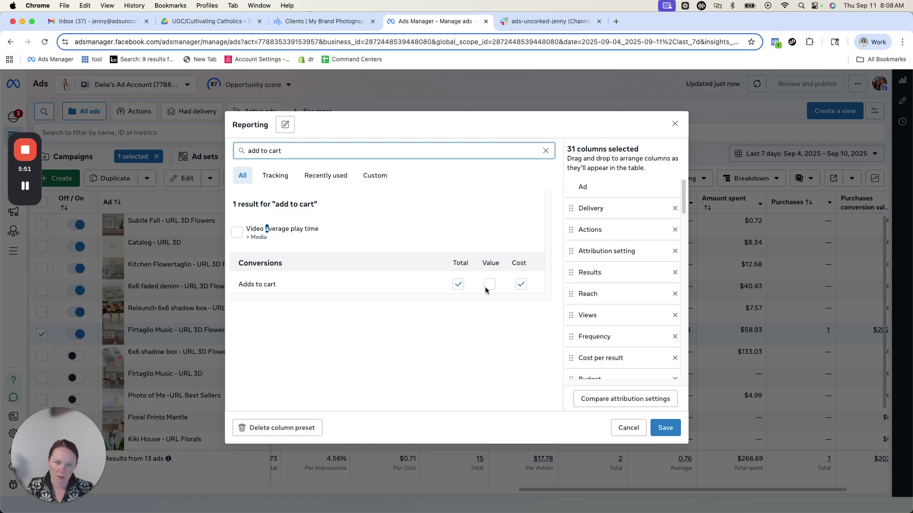
# - Search the metrics for "purchase", check the Purchases conversion columns and save the Reporting preset
pyautogui.press('super+a')
pyautogui.write('pu')
pyautogui.press('BackSpace')
pyautogui.write('urchase')
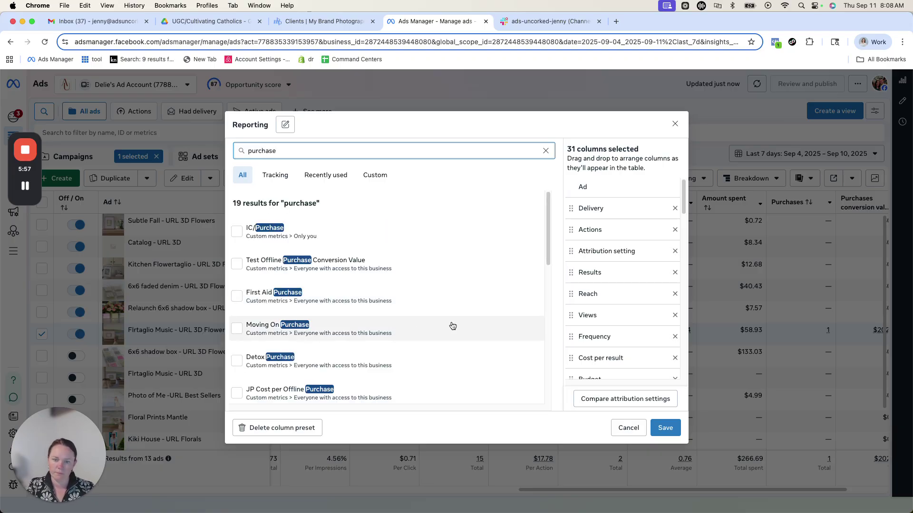
pyautogui.scroll(-5, 452, 326)
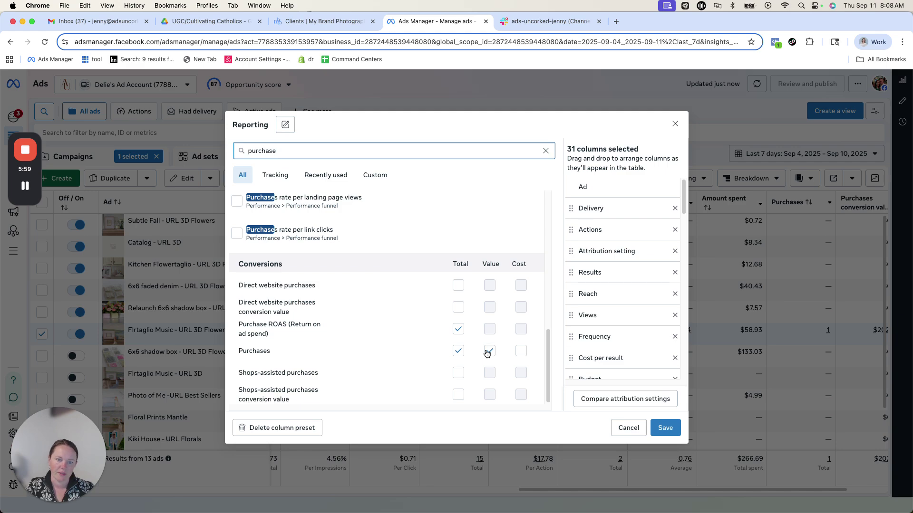
pyautogui.click(665, 428)
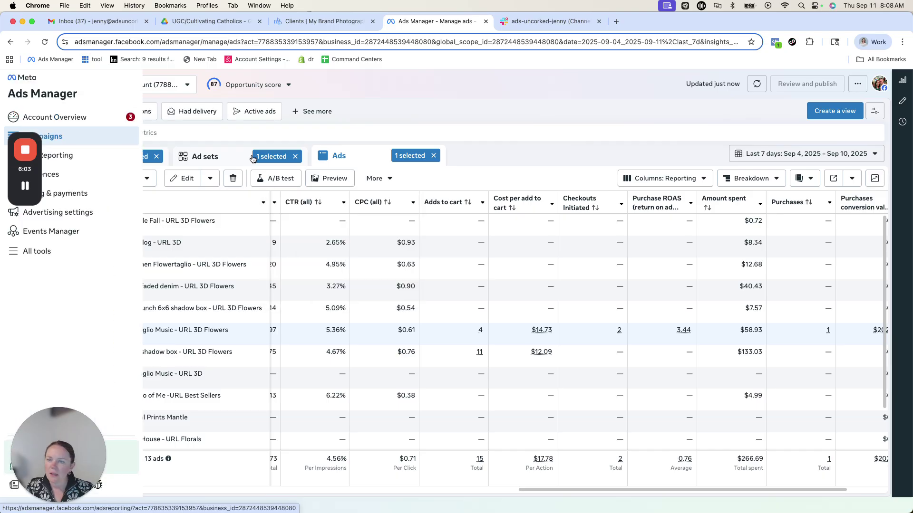
# - Open the Fine Art Prints campaign's Advantage+ ad set and examine its ads' purchase metrics
pyautogui.click(95, 156)
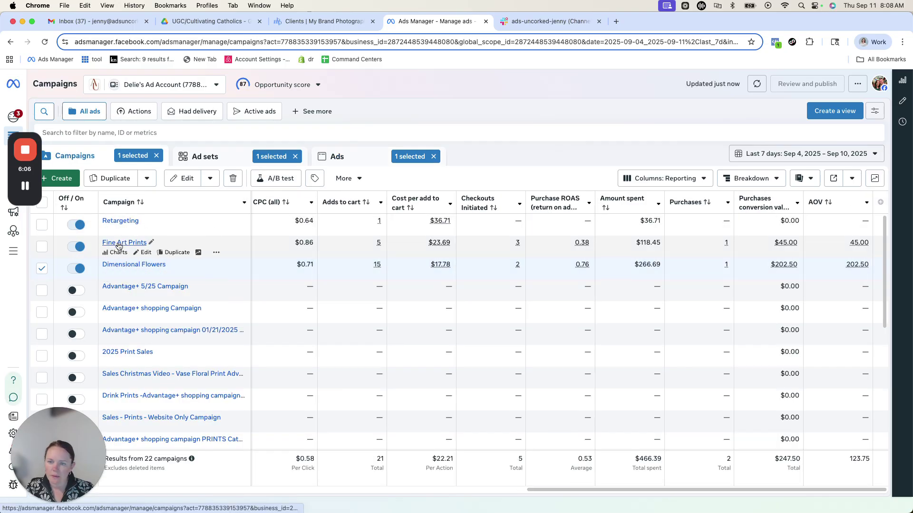
pyautogui.click(119, 243)
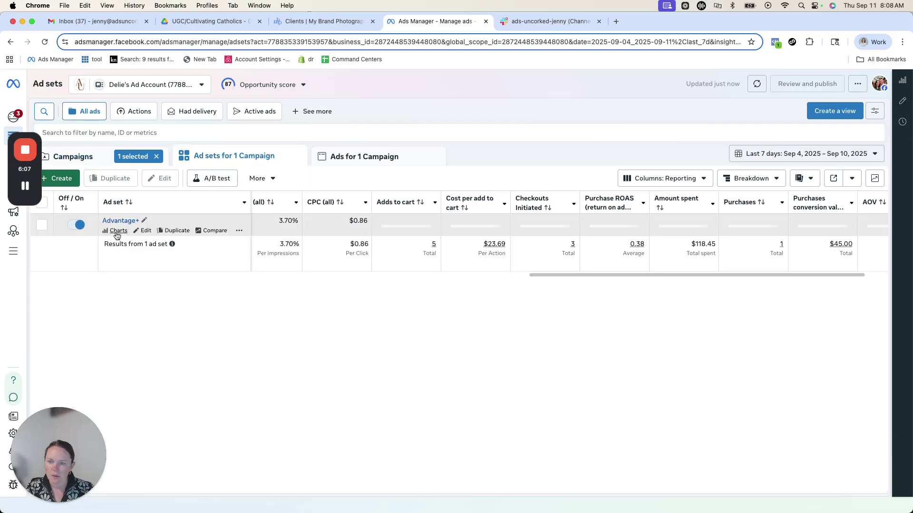
pyautogui.click(115, 221)
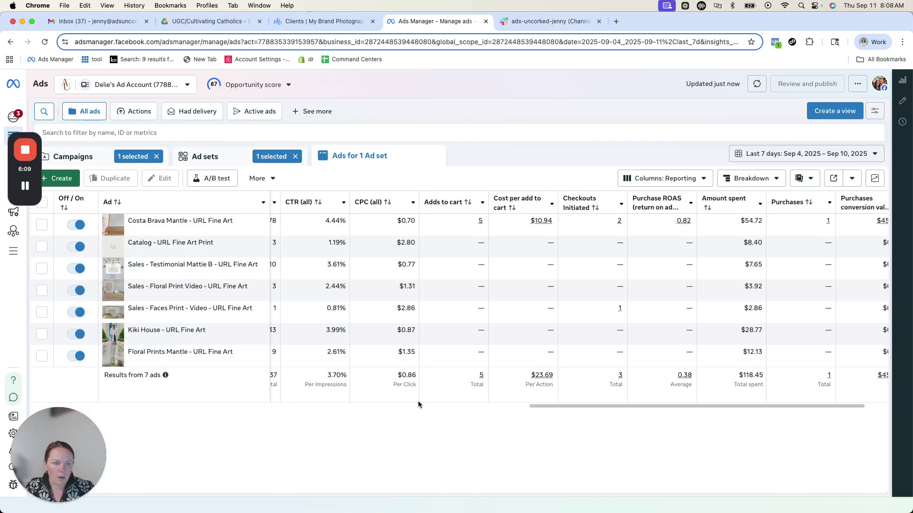
pyautogui.moveTo(584, 404); pyautogui.dragTo(606, 404)
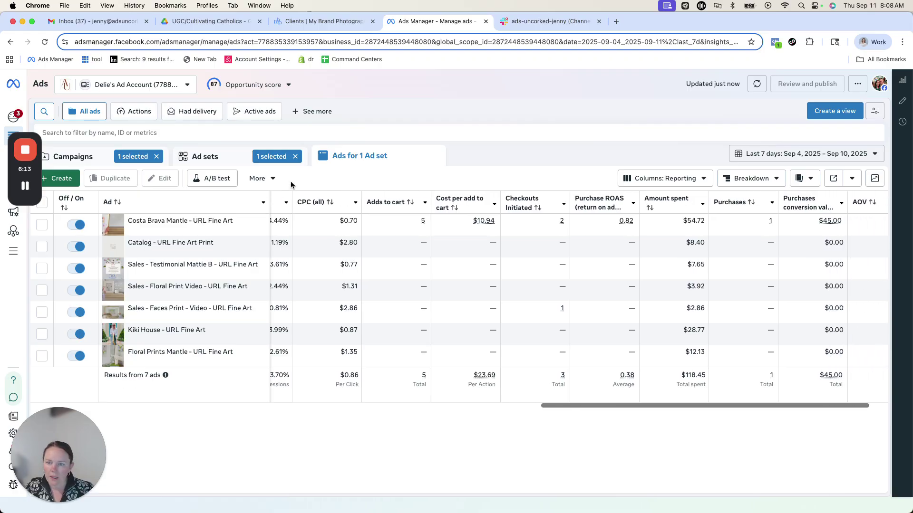
# - Select the Costa Brava Mantle - URL Fine Art ad and check its purchase ROAS, purchases, conversion value and AOV
pyautogui.moveTo(152, 224)
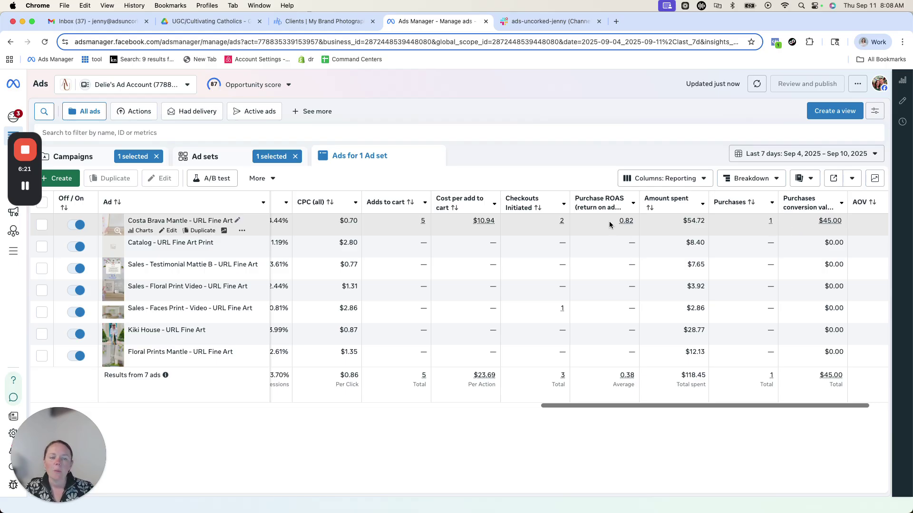
pyautogui.click(633, 224)
pyautogui.click(748, 472)
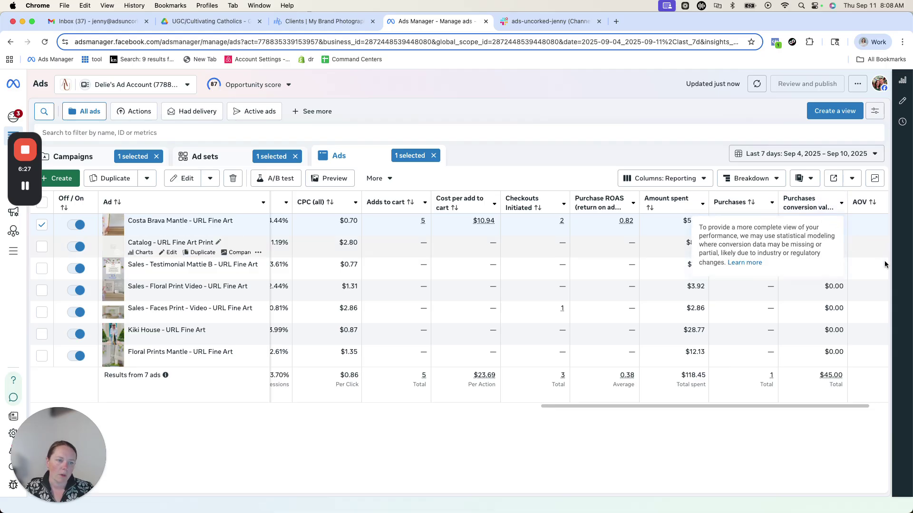
pyautogui.moveTo(817, 406); pyautogui.dragTo(834, 406)
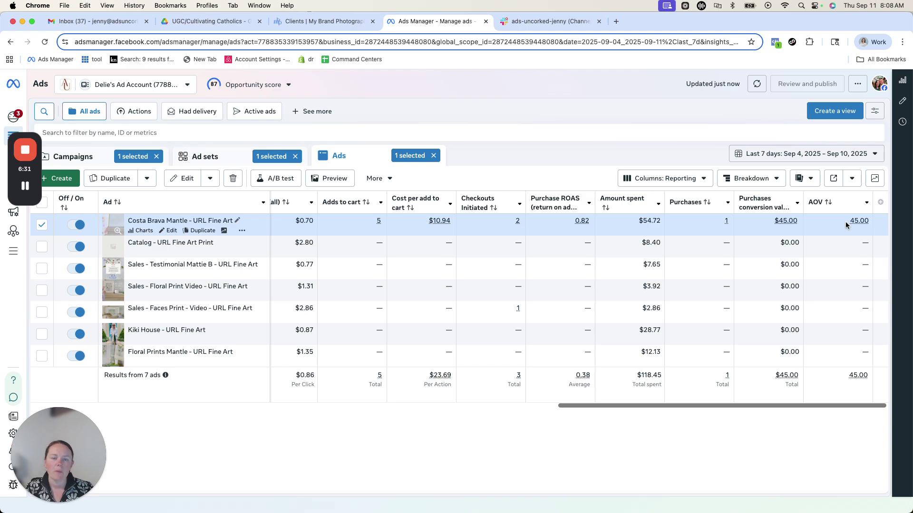
pyautogui.moveTo(718, 236)
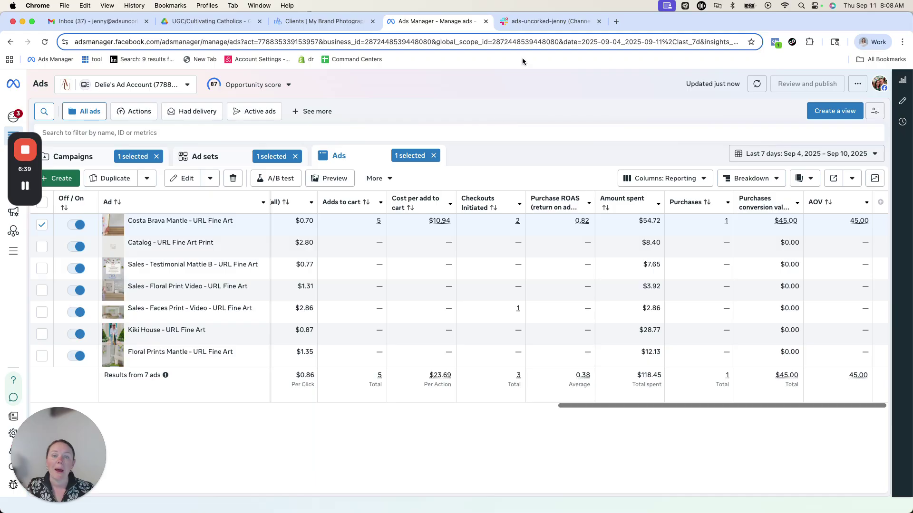
# - Open the shop's Dimensional Flowers collection in a new browser tab and view the Sea Glass Flowertaglio product
pyautogui.click(616, 22)
pyautogui.write('delie')
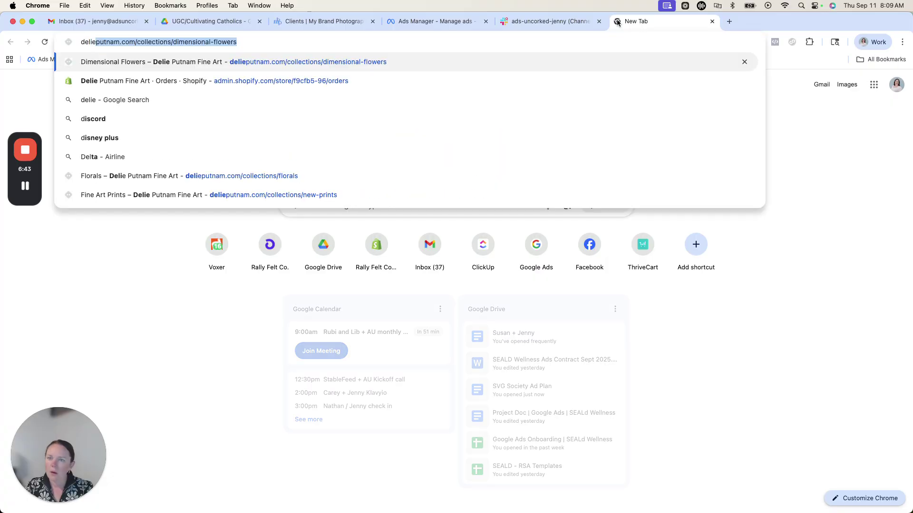
pyautogui.press('Return')
pyautogui.scroll(-5, 238, 308)
pyautogui.click(268, 166)
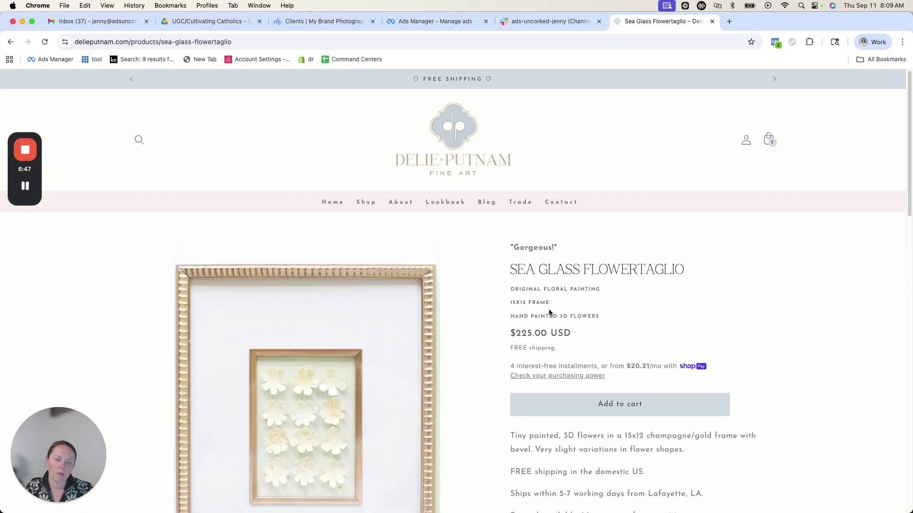
# - Add the Sea Glass Flowertaglio to the cart, review the cart contents, and highlight the product's free shipping note
pyautogui.scroll(-1, 550, 313)
pyautogui.click(590, 395)
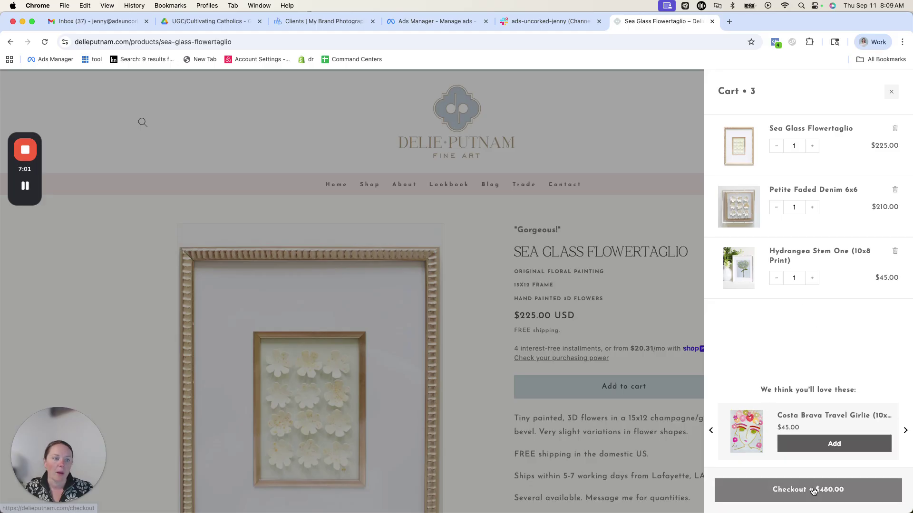
pyautogui.moveTo(730, 501)
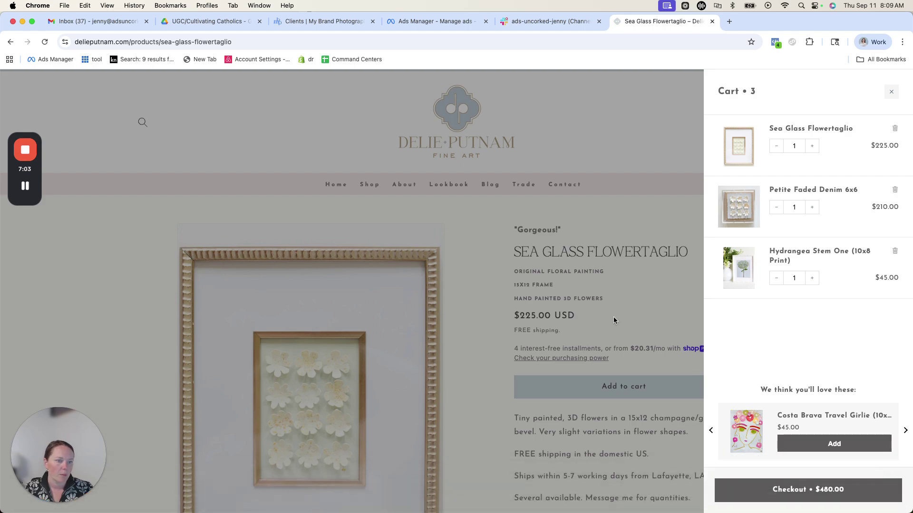
pyautogui.click(652, 296)
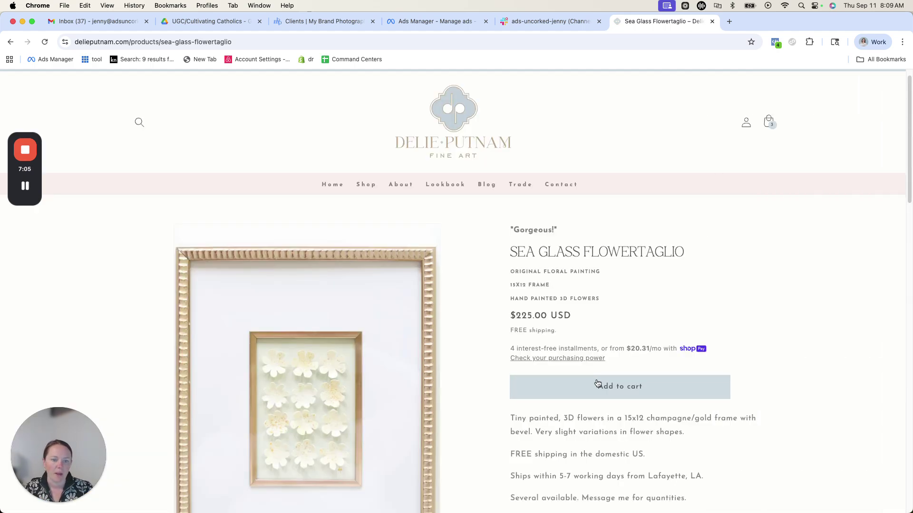
pyautogui.moveTo(554, 328); pyautogui.dragTo(518, 332)
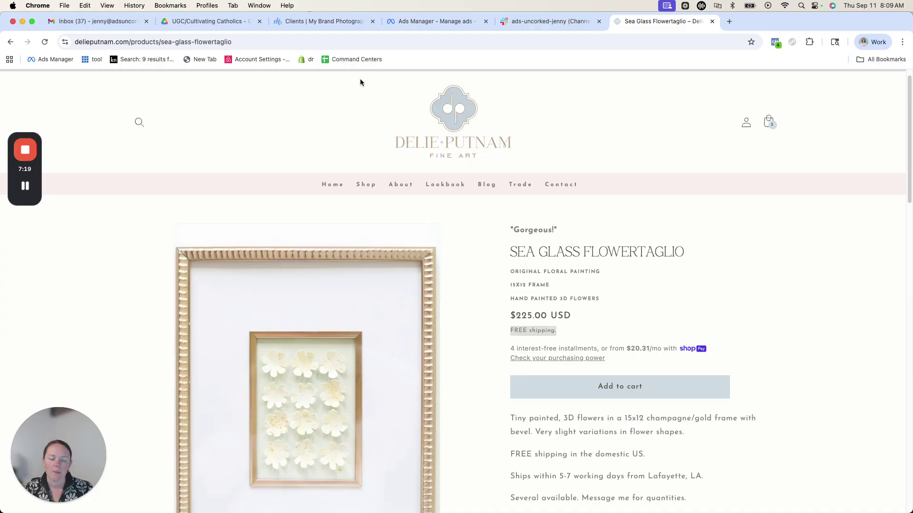
# - Switch back to Ads Manager, return to the campaign list and deselect the Fine Art Prints campaign
pyautogui.click(406, 23)
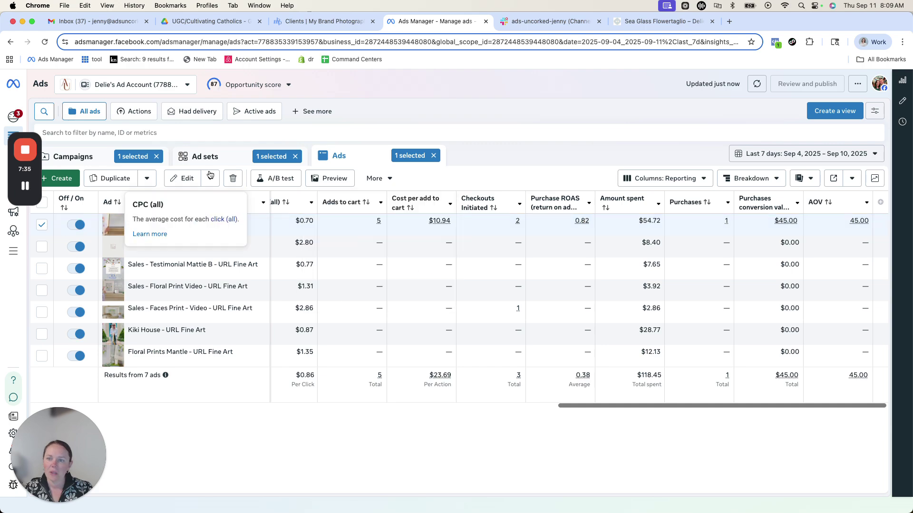
pyautogui.click(105, 158)
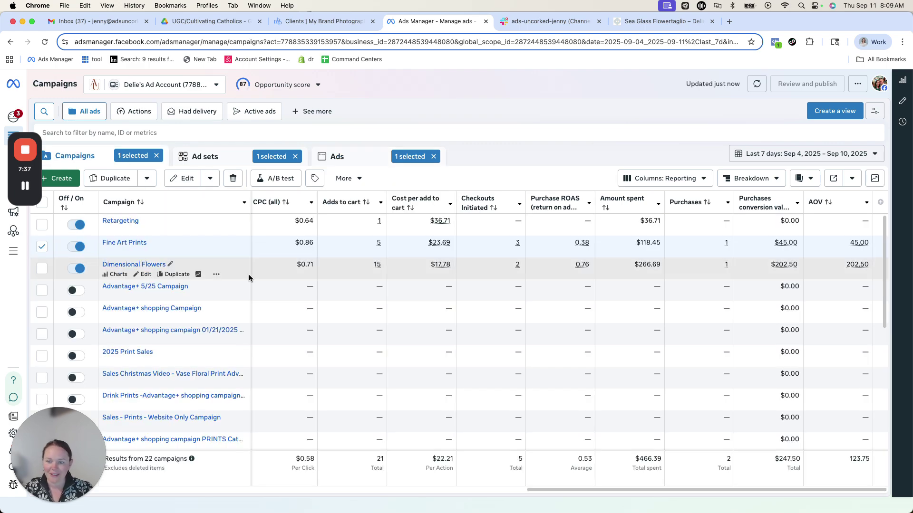
pyautogui.click(42, 246)
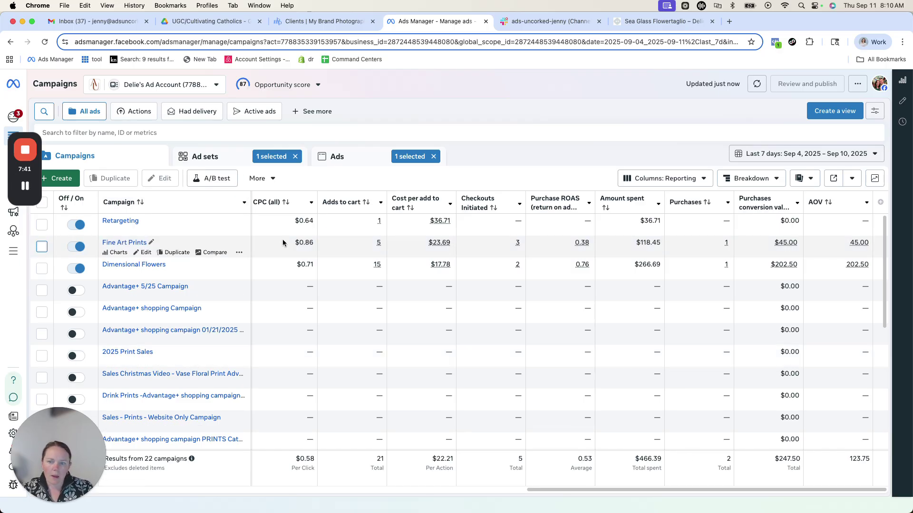
# - Reopen the Fine Art Prints campaign's Advantage+ ads and examine their results, reach, frequency, rankings and purchase metrics
pyautogui.click(125, 243)
pyautogui.click(121, 221)
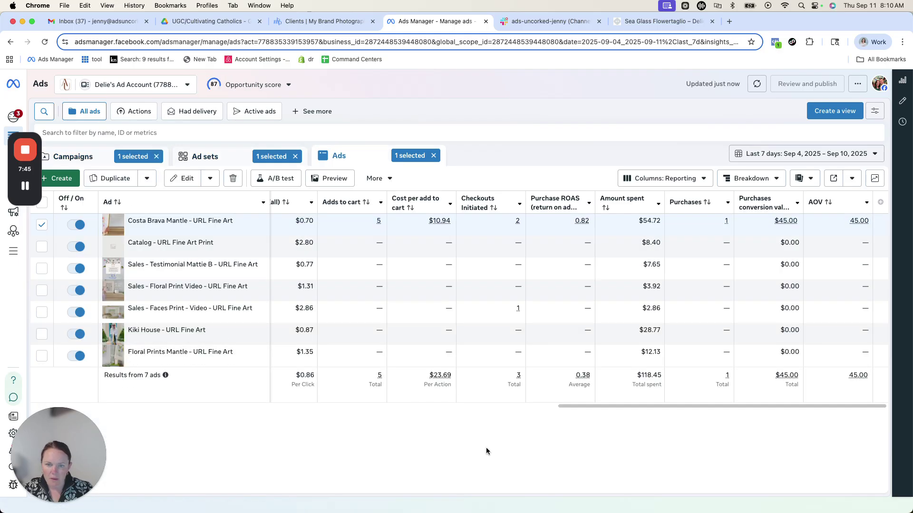
pyautogui.moveTo(640, 411); pyautogui.dragTo(103, 421)
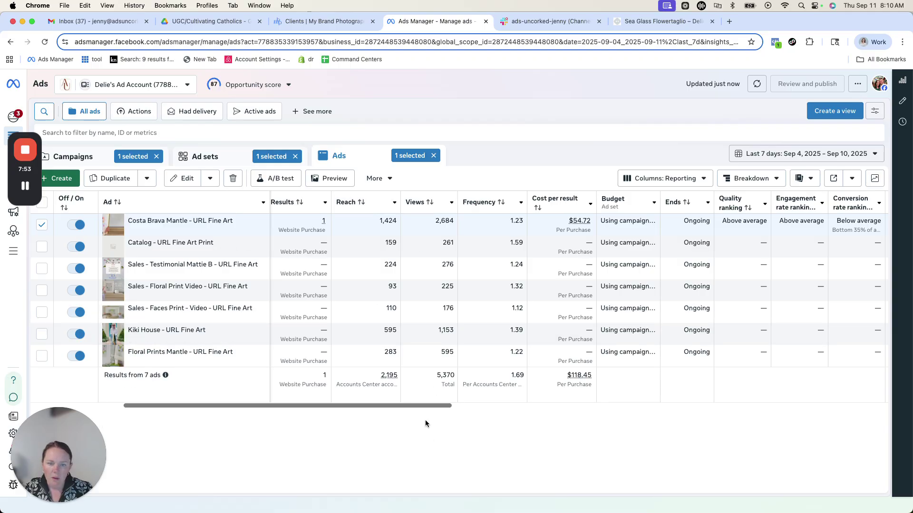
pyautogui.moveTo(416, 407)
pyautogui.mouseDown()
pyautogui.moveTo(398, 407)
pyautogui.moveTo(407, 405)
pyautogui.mouseUp()
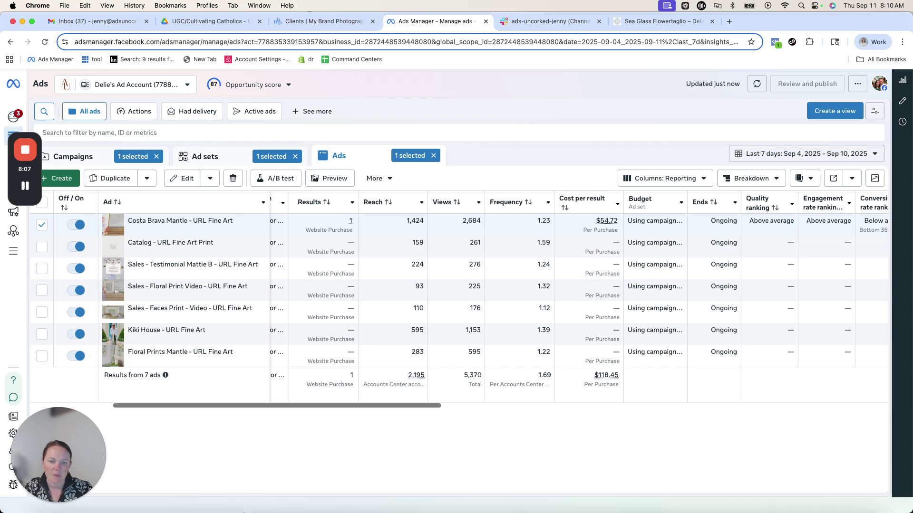
pyautogui.moveTo(363, 405); pyautogui.dragTo(882, 373)
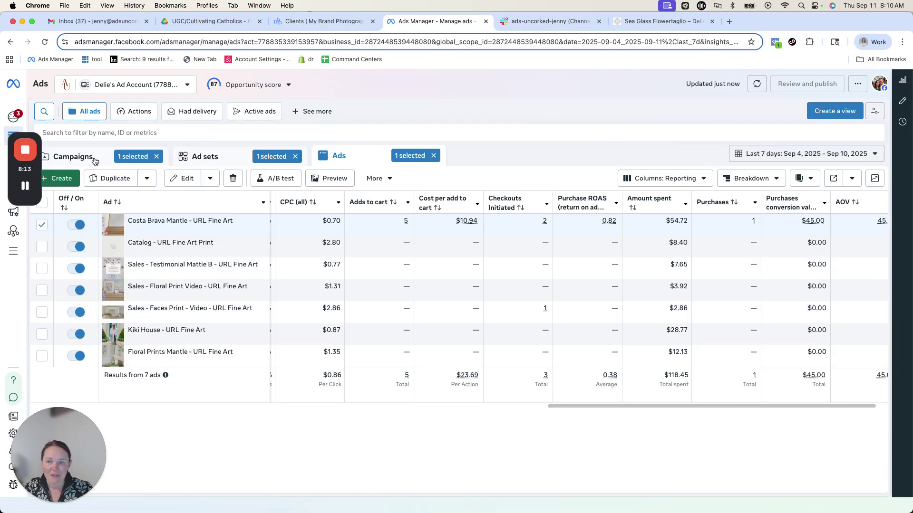
# - Return to the campaign list, clear the Fine Art Prints selection and compare the active campaigns' results and budgets
pyautogui.click(73, 156)
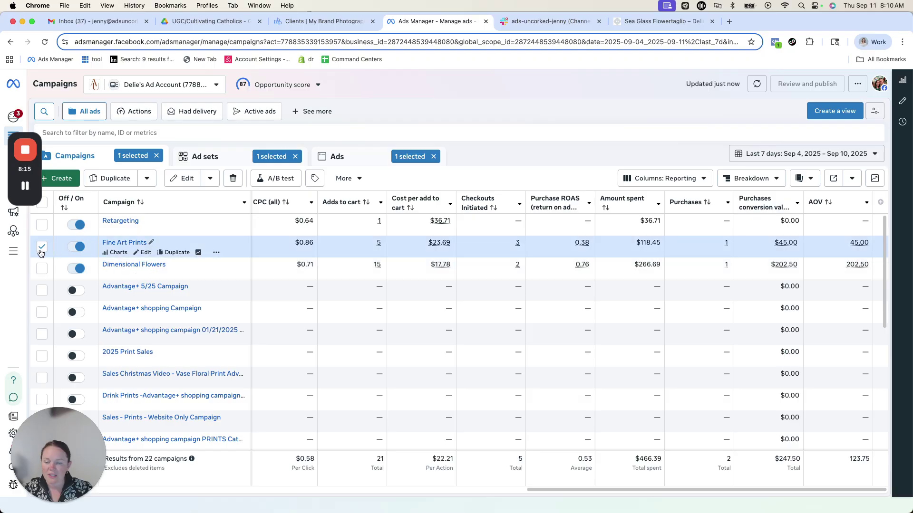
pyautogui.click(42, 246)
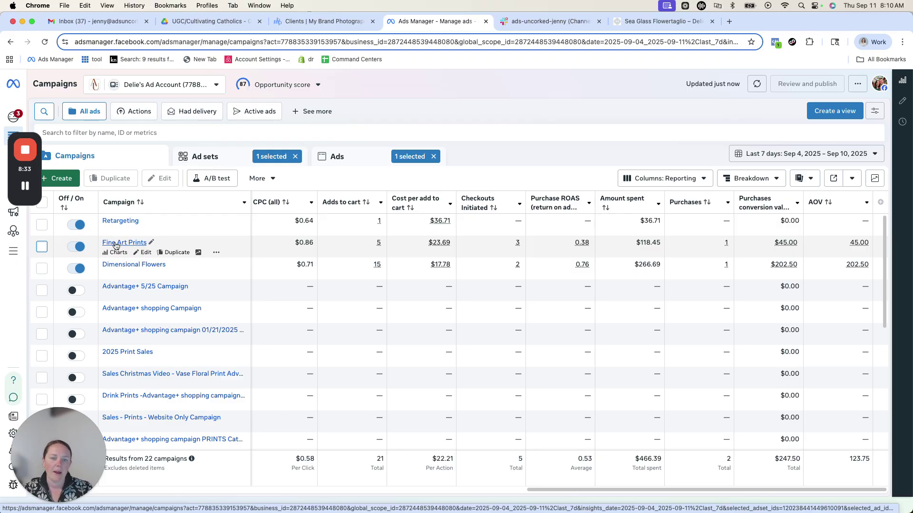
pyautogui.moveTo(700, 488); pyautogui.dragTo(256, 499)
# - Open the Retargeting campaign's Web Visitors, Page + Instagram Engagers ad set and check its Catalog ad's clicks and add-to-cart metrics
pyautogui.click(121, 220)
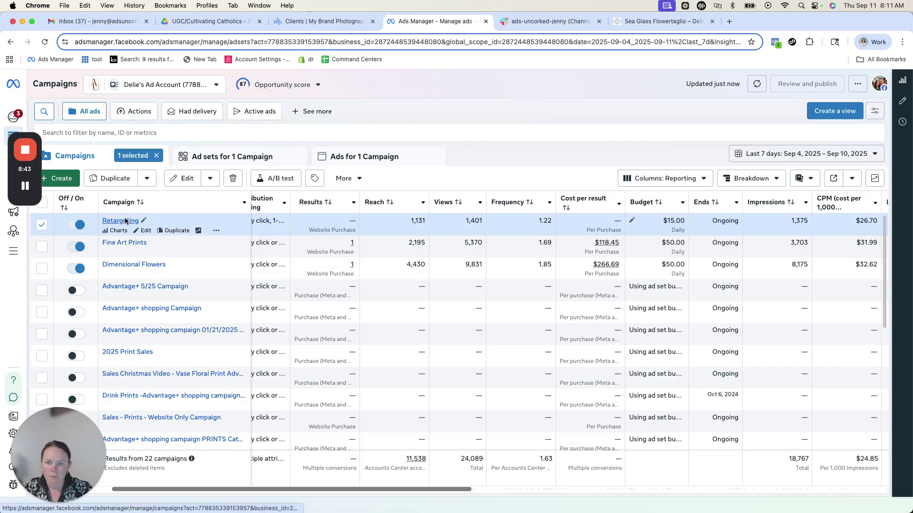
pyautogui.moveTo(326, 274); pyautogui.dragTo(487, 275)
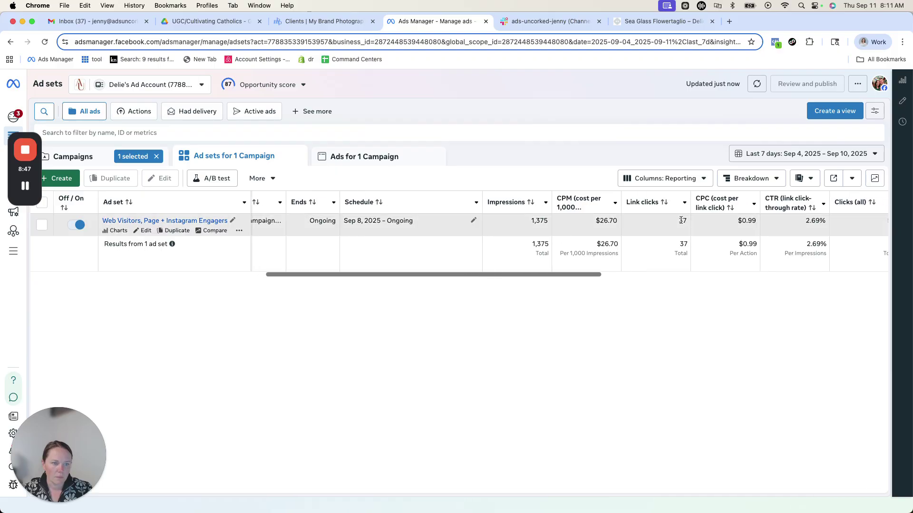
pyautogui.click(139, 221)
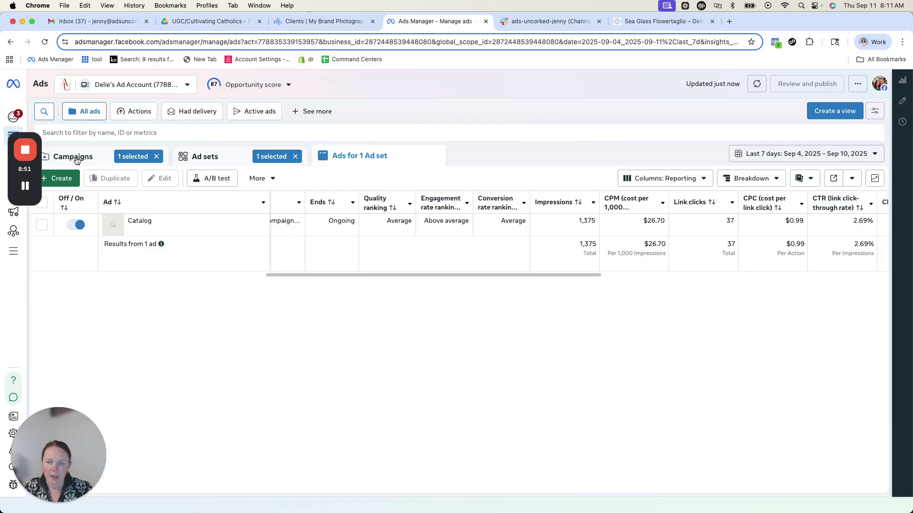
pyautogui.moveTo(401, 274); pyautogui.dragTo(575, 280)
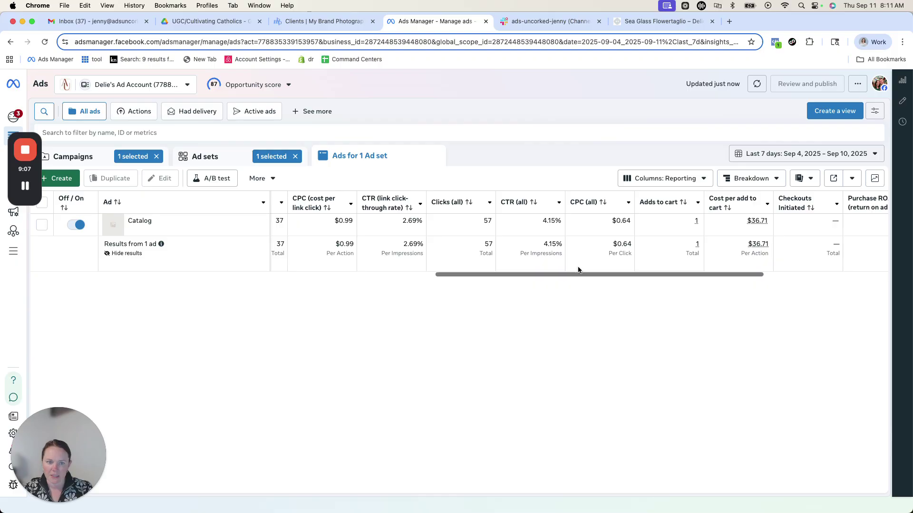
# - Go back to the campaign list and compare purchases, ROAS, results and cost per result across the three active campaigns
pyautogui.click(90, 160)
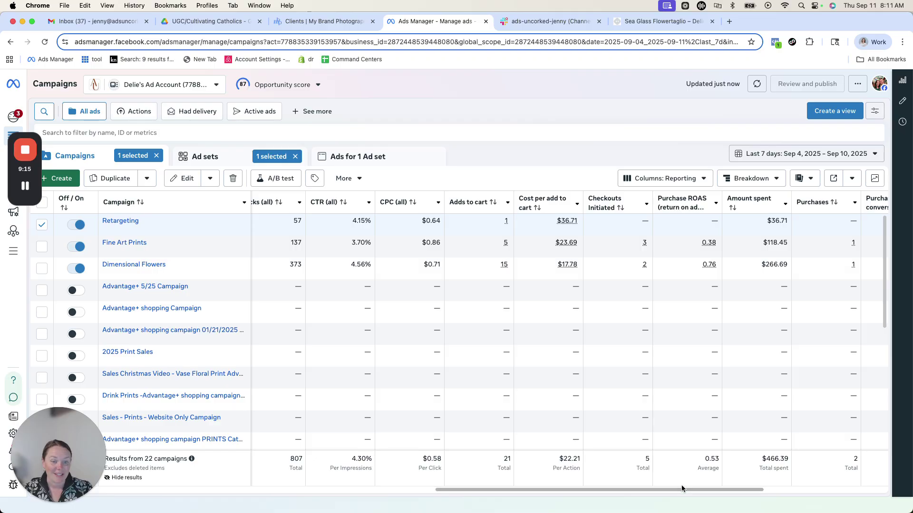
pyautogui.moveTo(681, 488); pyautogui.dragTo(268, 504)
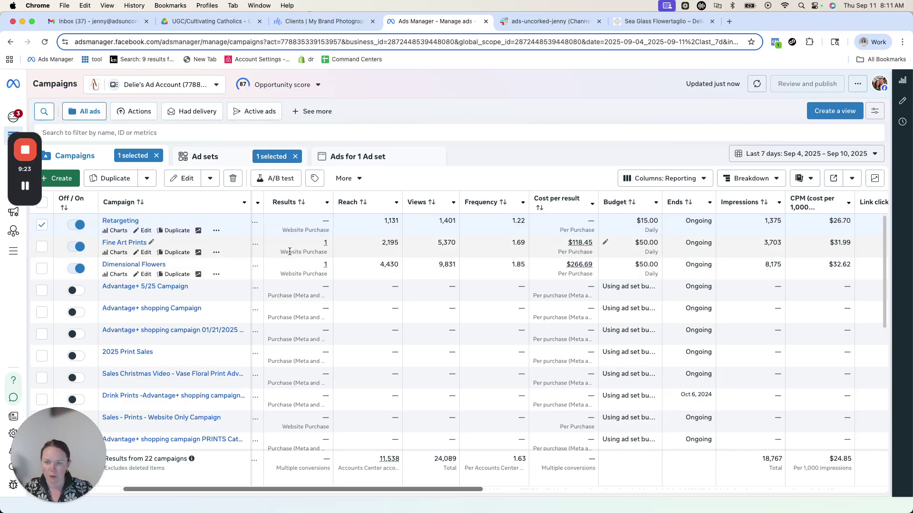